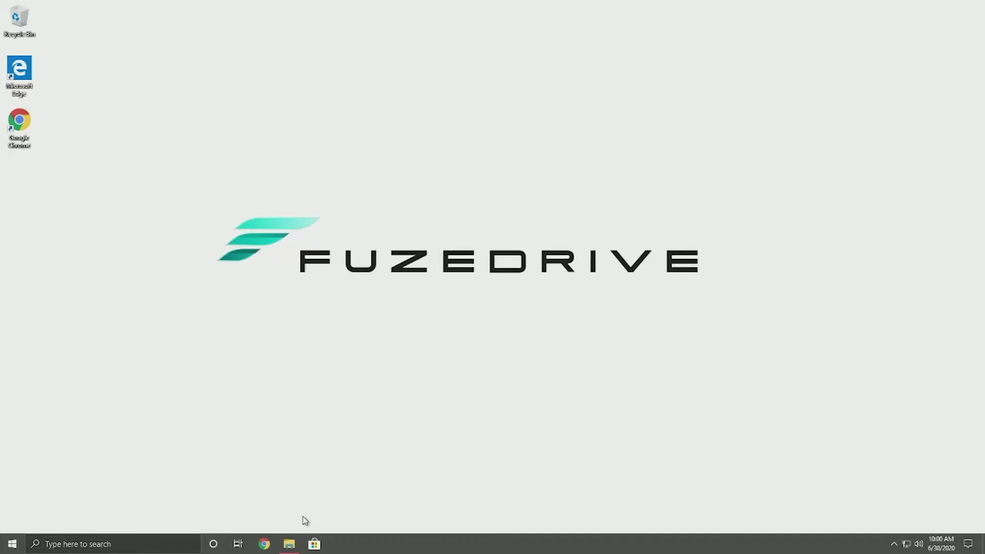
# Step: Install FuzeDrive with the Express setup type after accepting the license, choosing Reboot now
pyautogui.click(288, 544)
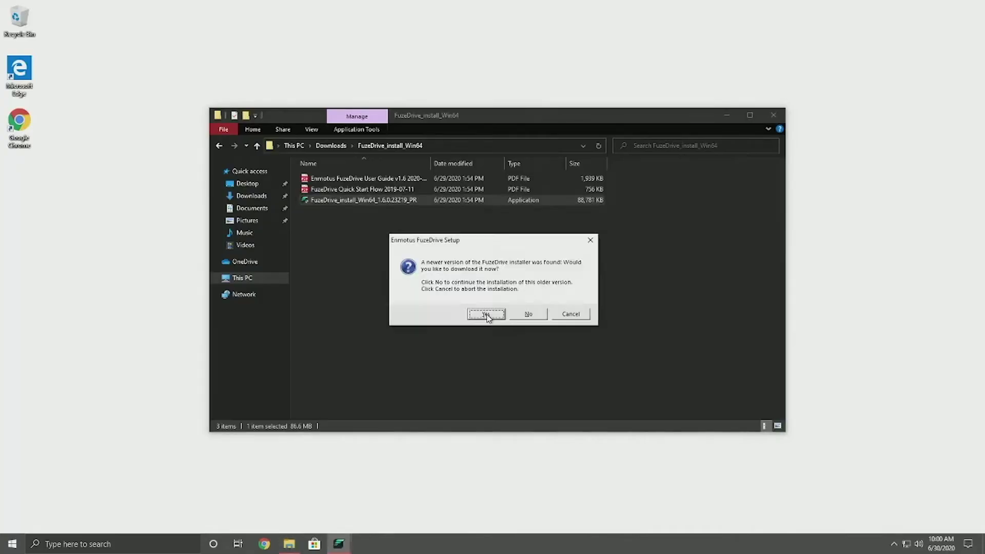
pyautogui.click(487, 313)
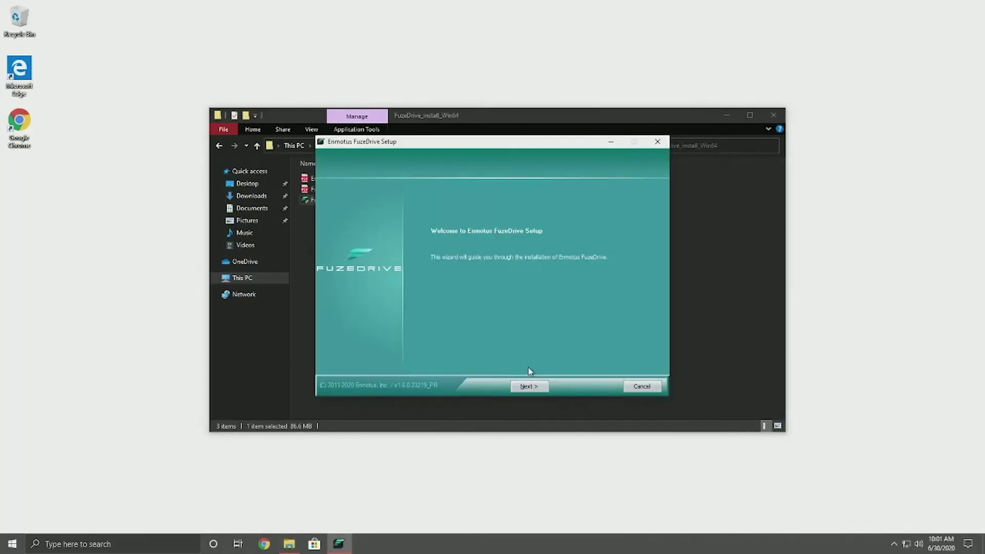
pyautogui.click(523, 388)
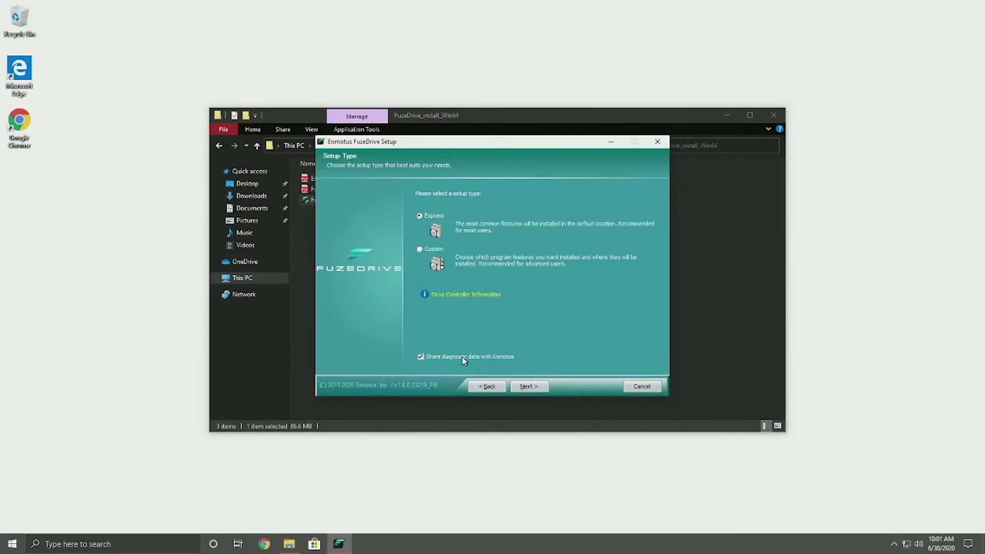
pyautogui.click(529, 387)
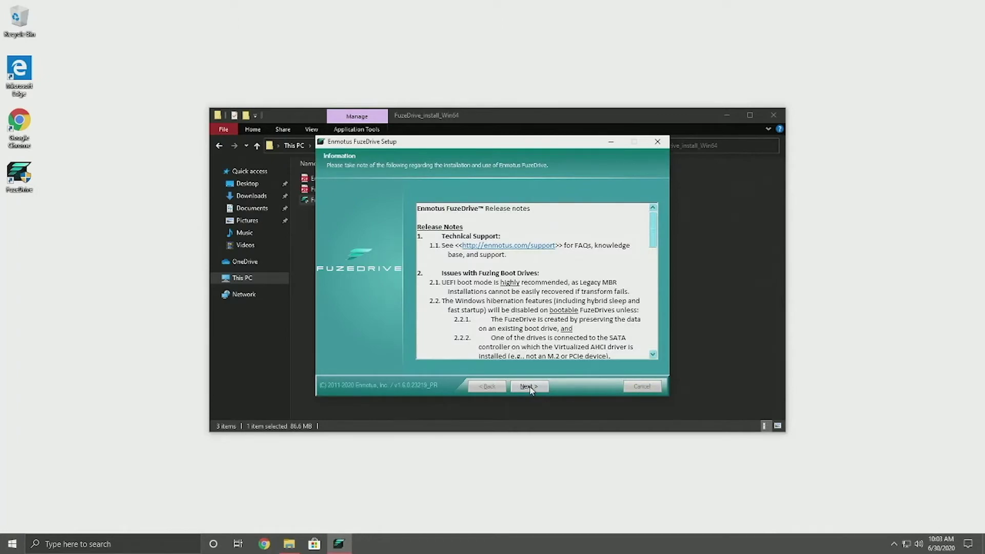
pyautogui.click(528, 386)
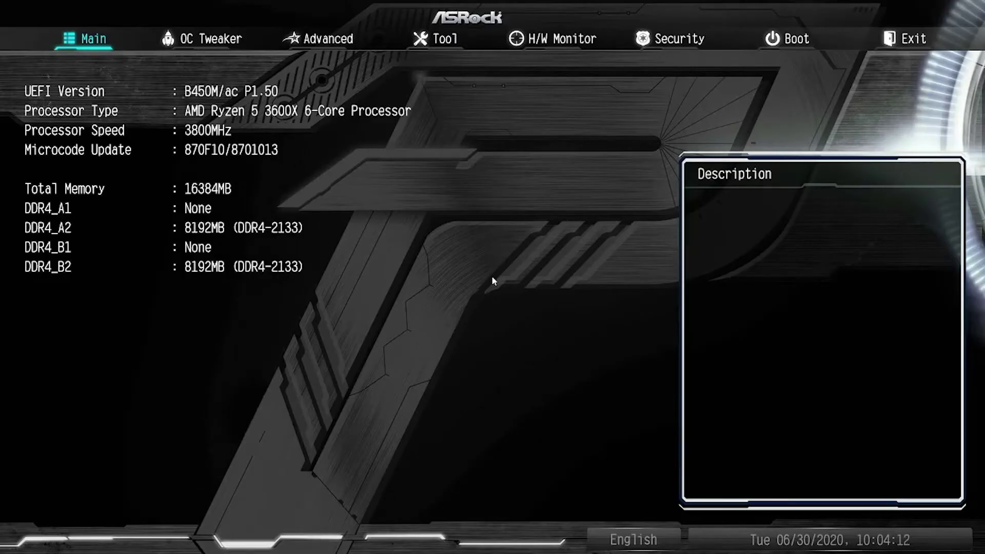
# Step: Keep SATA Mode set to AHCI in the BIOS Storage Configuration
pyautogui.click(315, 47)
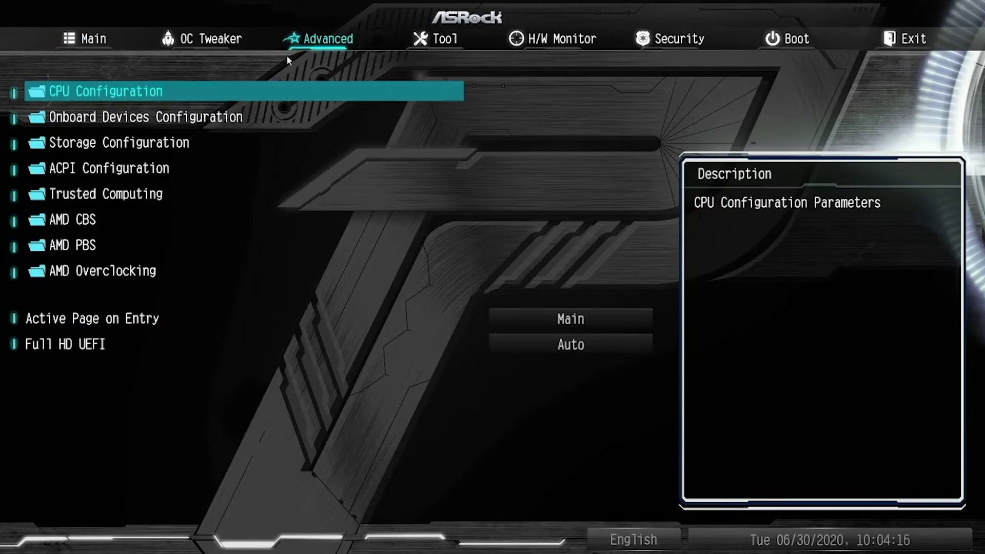
pyautogui.click(108, 147)
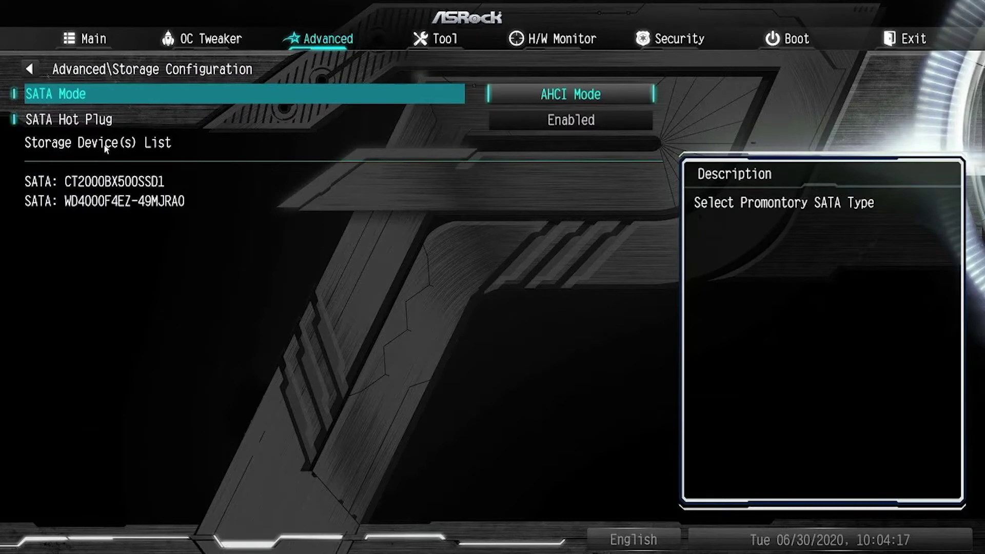
pyautogui.click(544, 88)
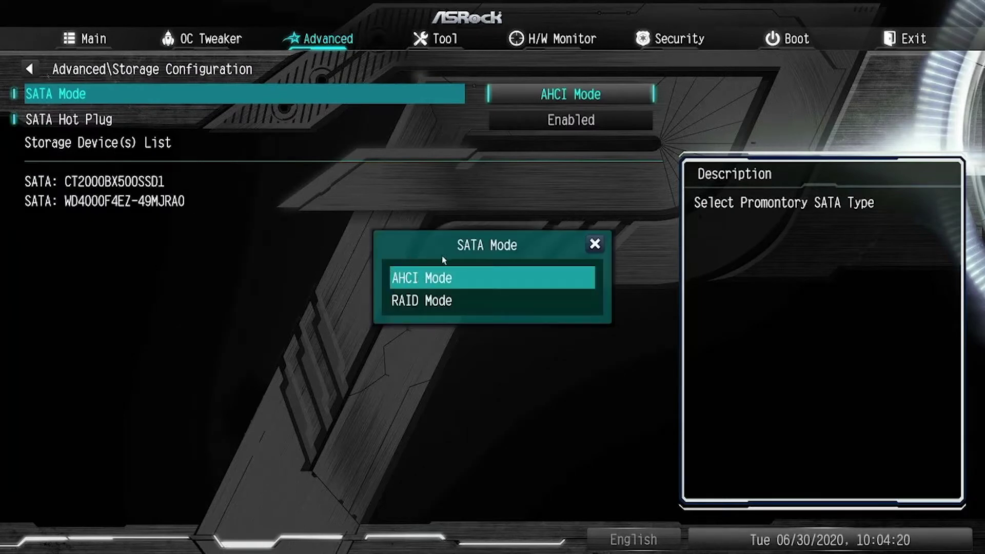
pyautogui.click(420, 277)
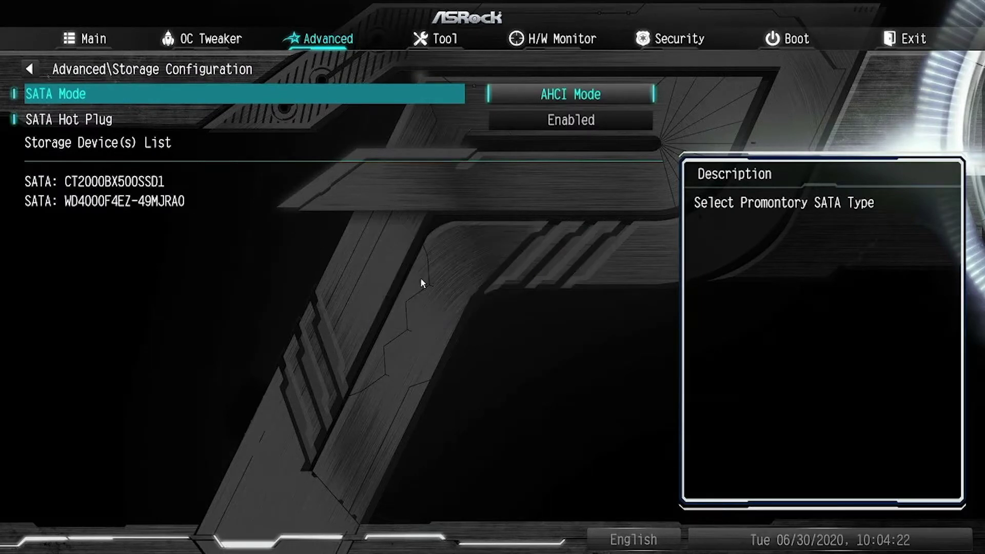
# Step: Save the BIOS changes and exit, restarting into Windows
pyautogui.click(908, 38)
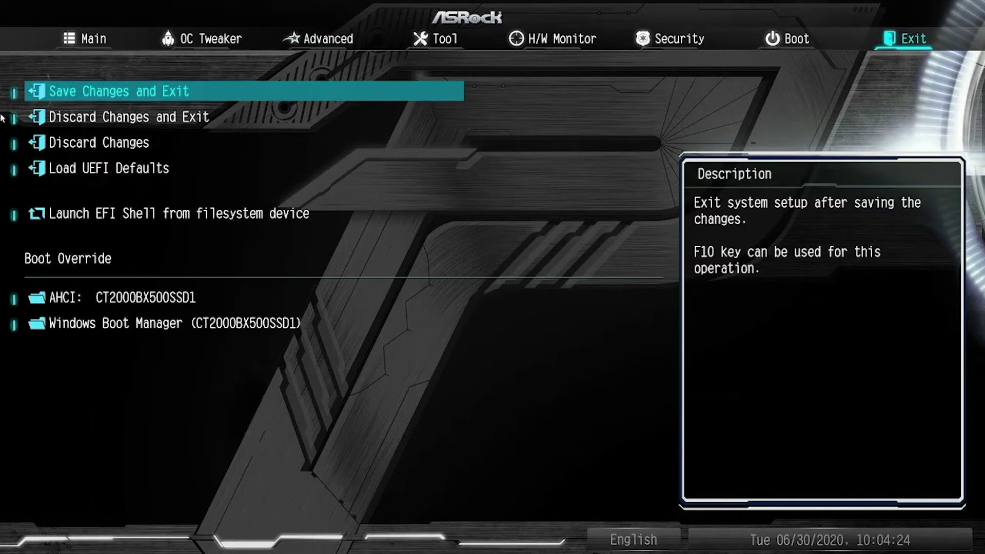
pyautogui.click(66, 96)
pyautogui.click(378, 305)
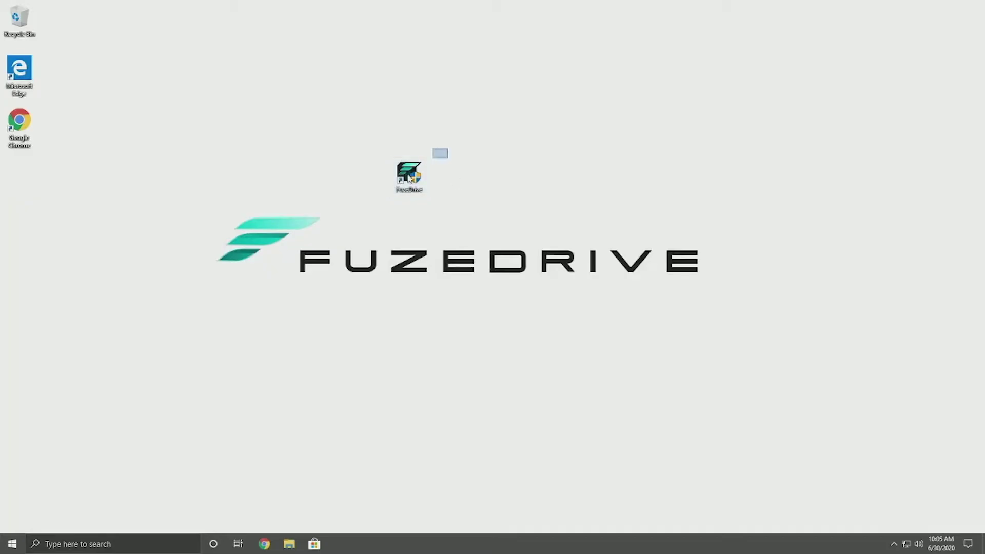
# Step: Launch FuzeDrive from the desktop icon as administrator and apply the license activation code
pyautogui.doubleClick(409, 173)
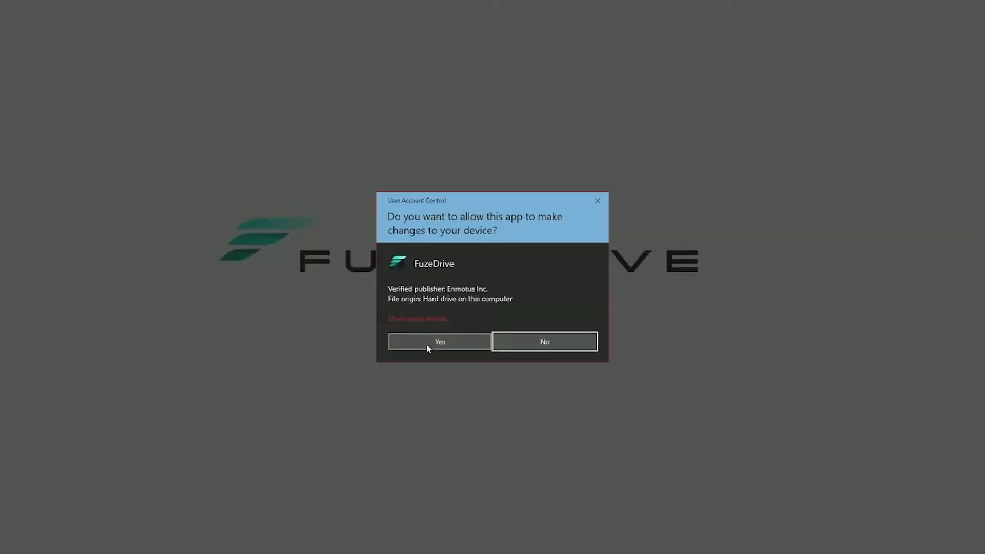
pyautogui.click(428, 344)
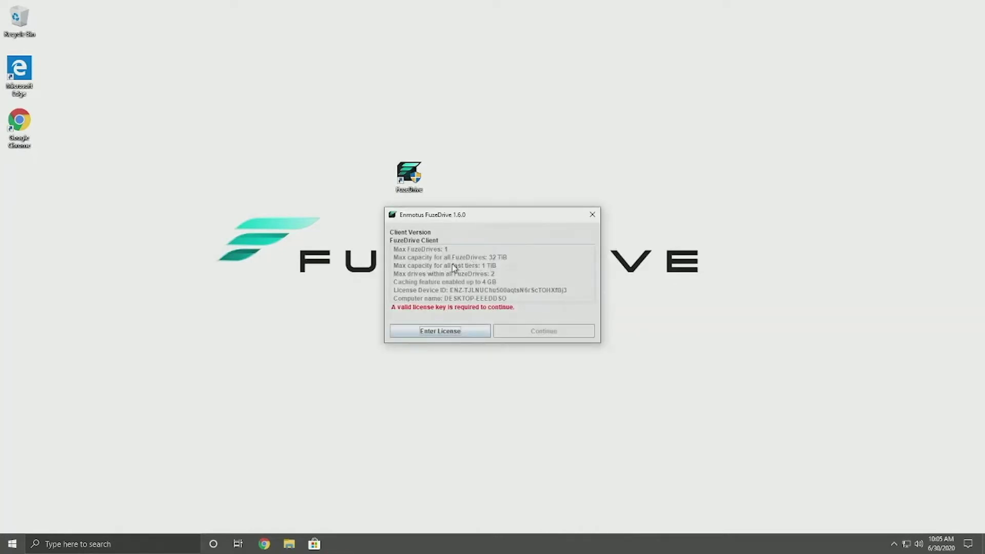
pyautogui.click(431, 336)
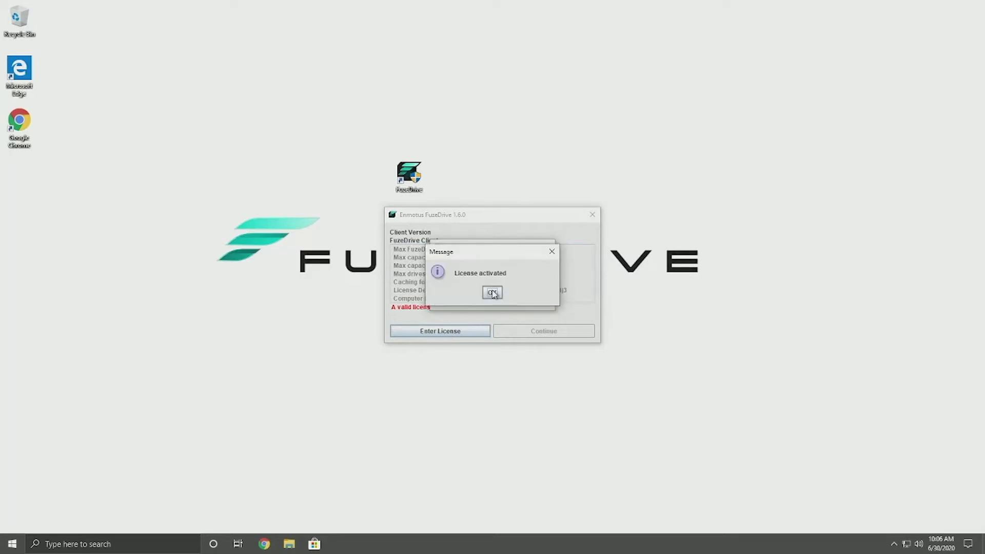
pyautogui.click(492, 293)
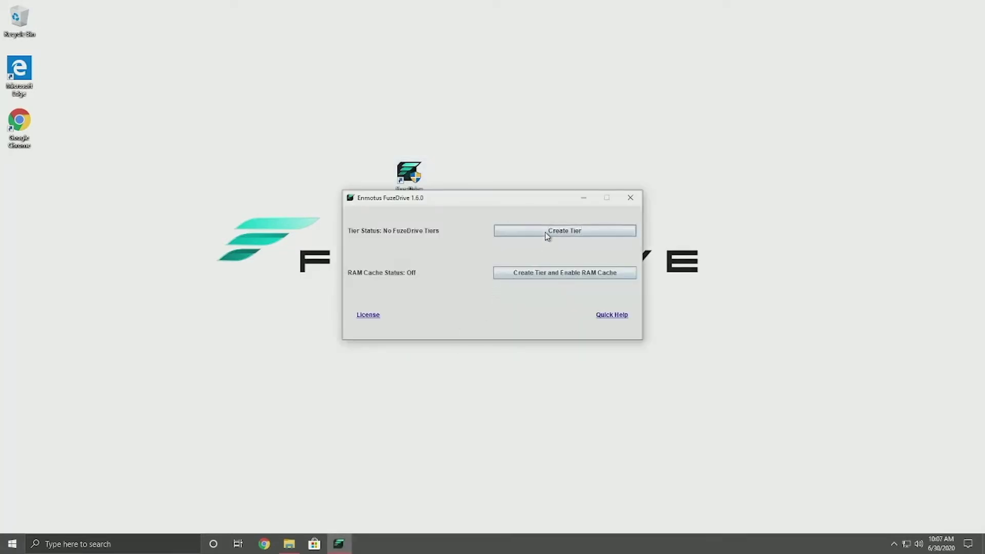
# Step: Create a boot-drive tier with the 1863 GiB SSD as Fast and the 3726 GiB HDD as Slow
pyautogui.click(546, 235)
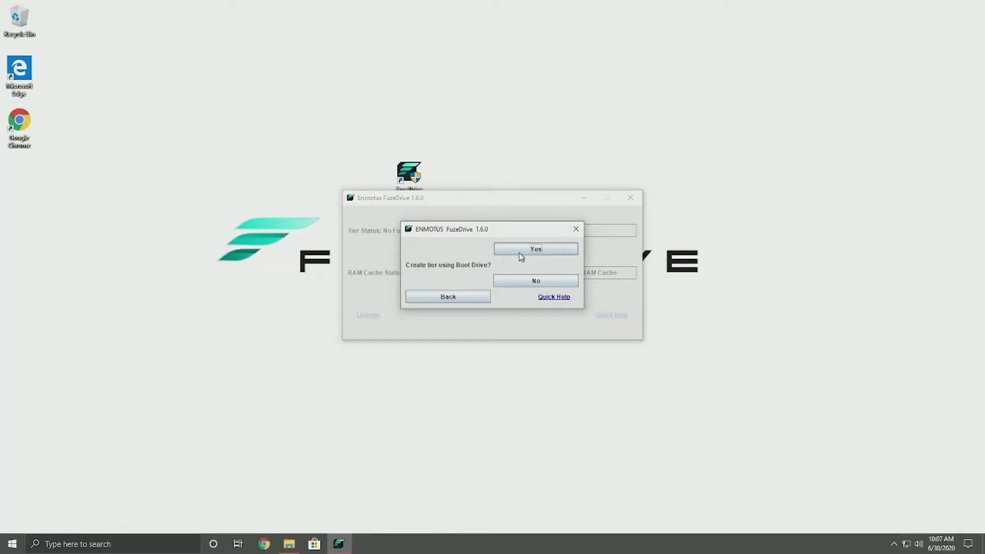
pyautogui.click(522, 252)
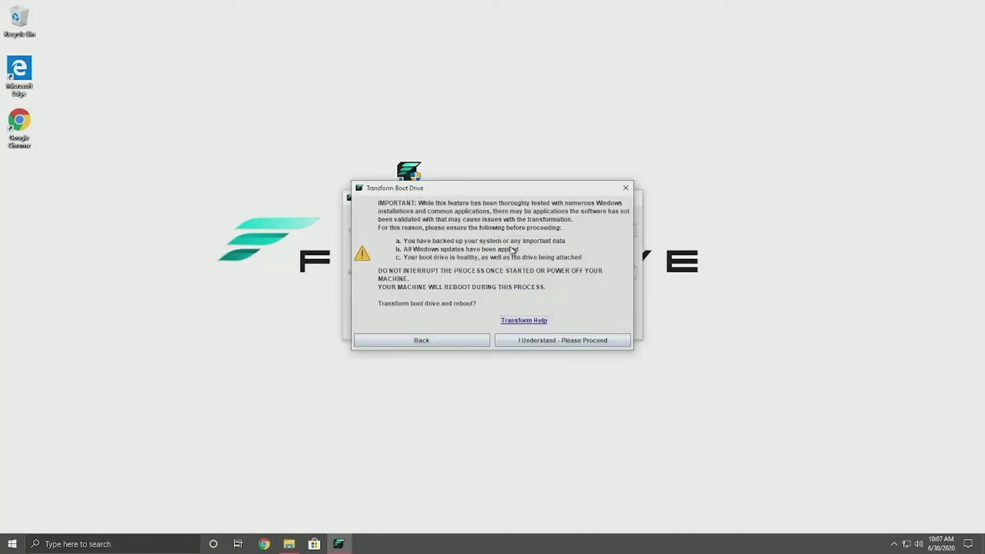
pyautogui.click(561, 340)
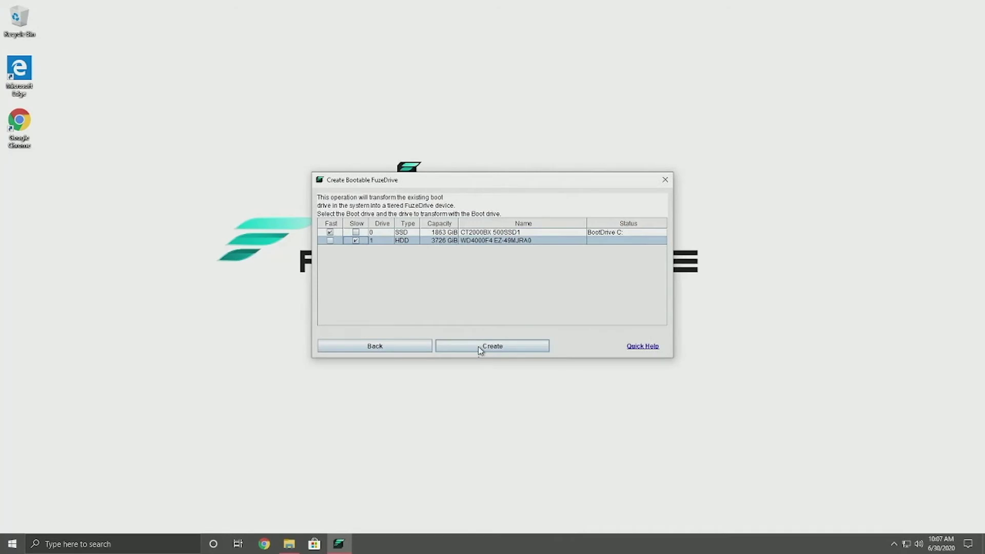
pyautogui.click(479, 349)
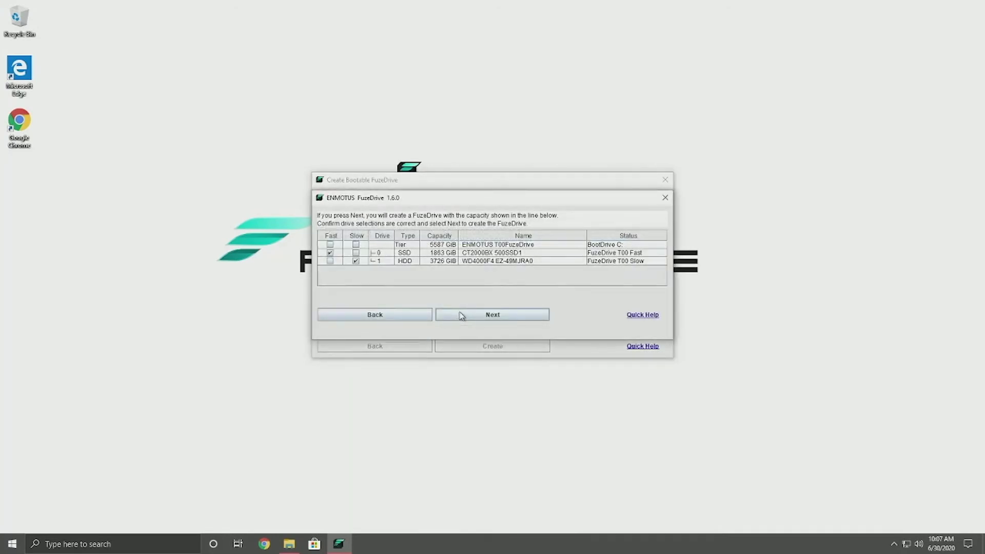
# Step: Create the 5587 GiB FuzeDrive, reboot after the transform, and dismiss both optimization notices
pyautogui.click(461, 316)
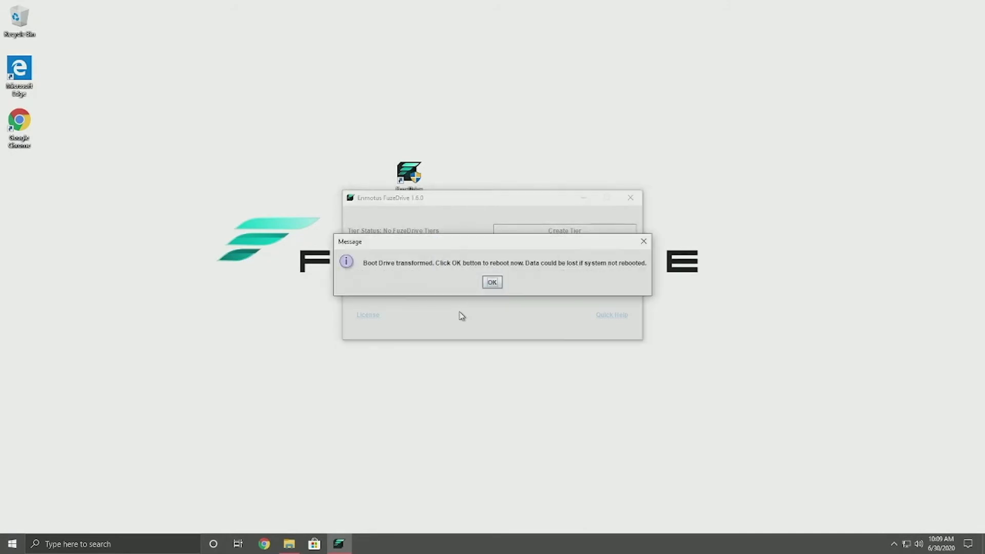
pyautogui.click(490, 282)
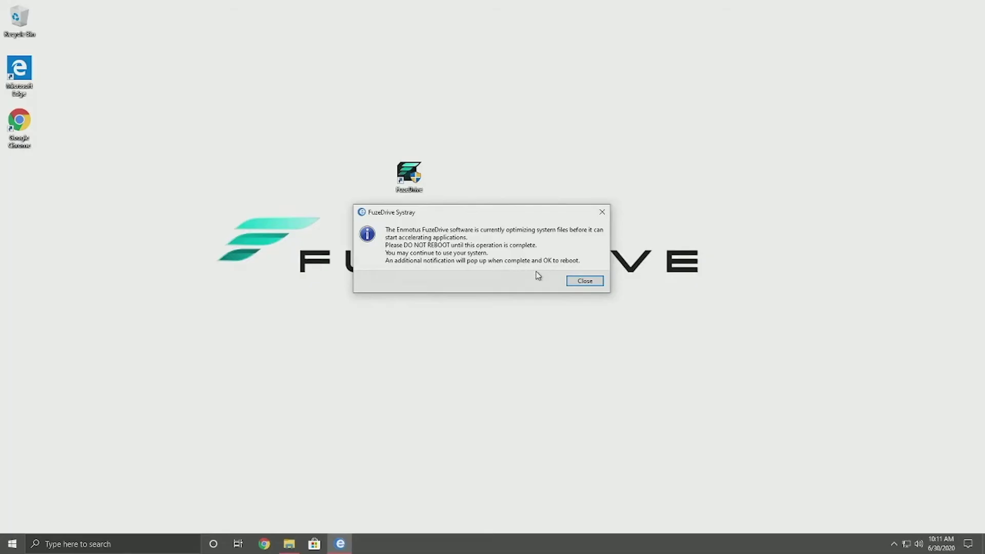
pyautogui.click(584, 281)
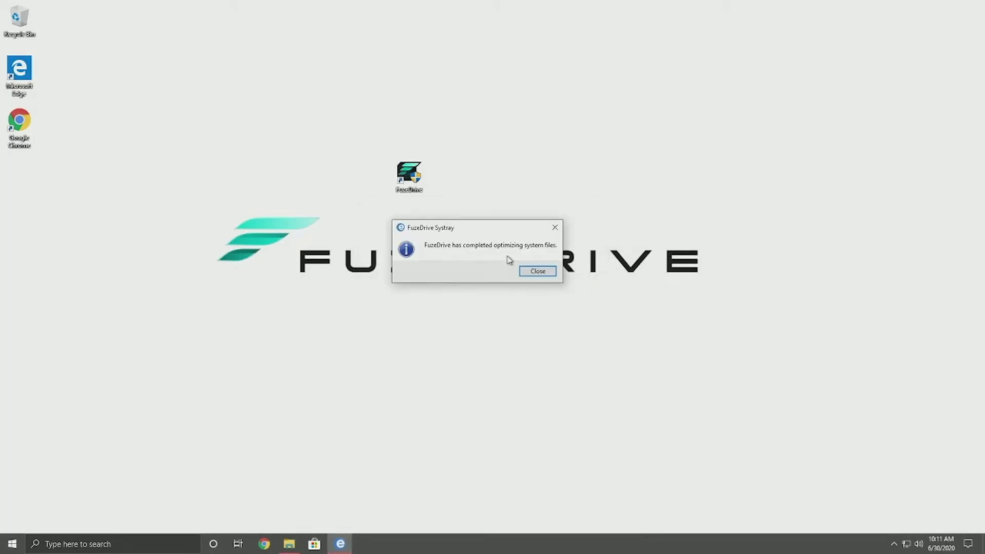
pyautogui.click(529, 272)
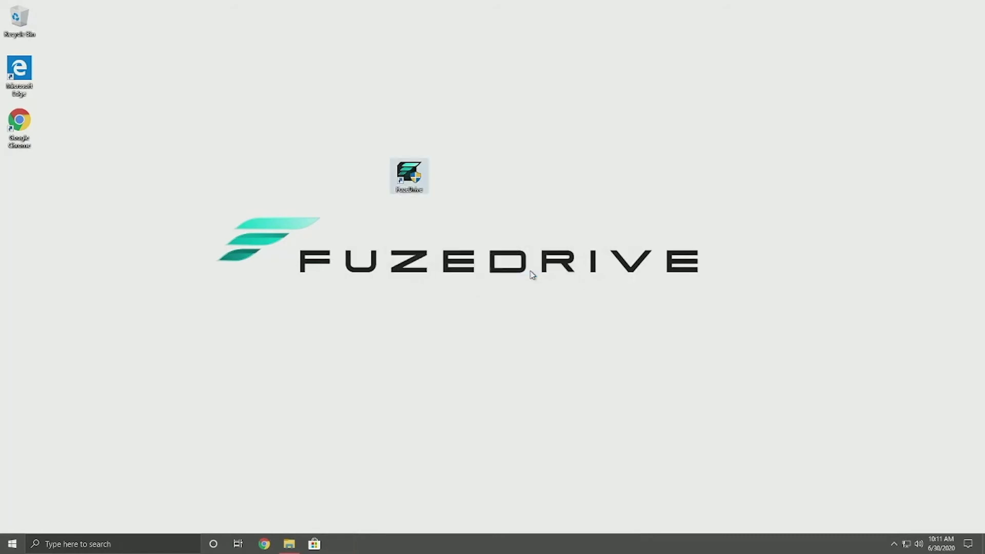